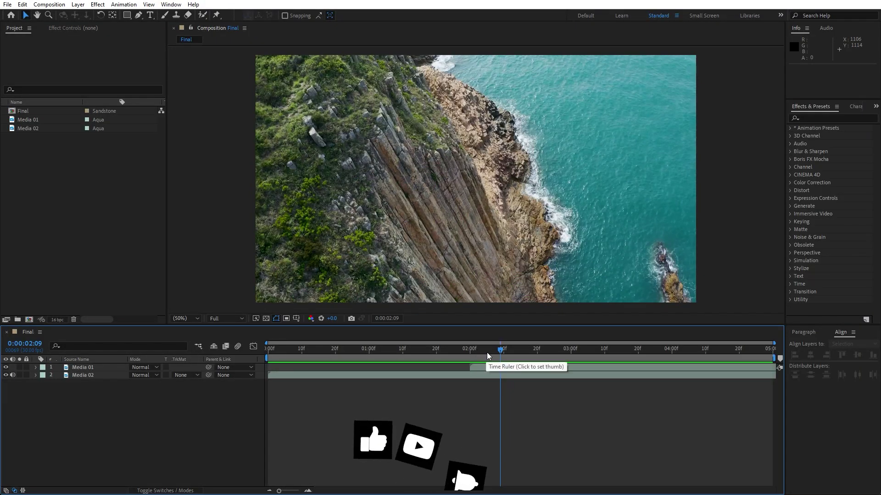
left_click_drag(486, 352, 616, 354)
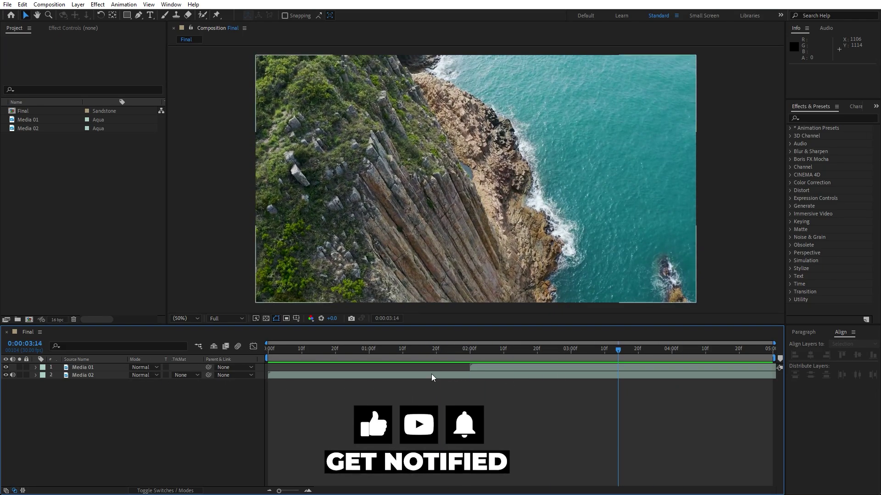
left_click(397, 351)
left_click_drag(398, 353, 460, 358)
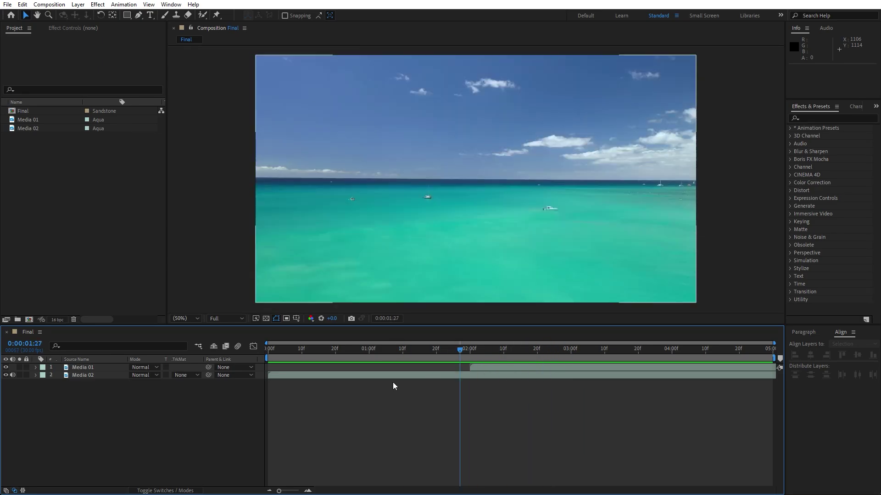
right_click(157, 436)
Add a black solid named Transition 01 above the clips and search the effects list for 'ramp'
mouse_move(201, 323)
left_click(320, 348)
type("Transition 01")
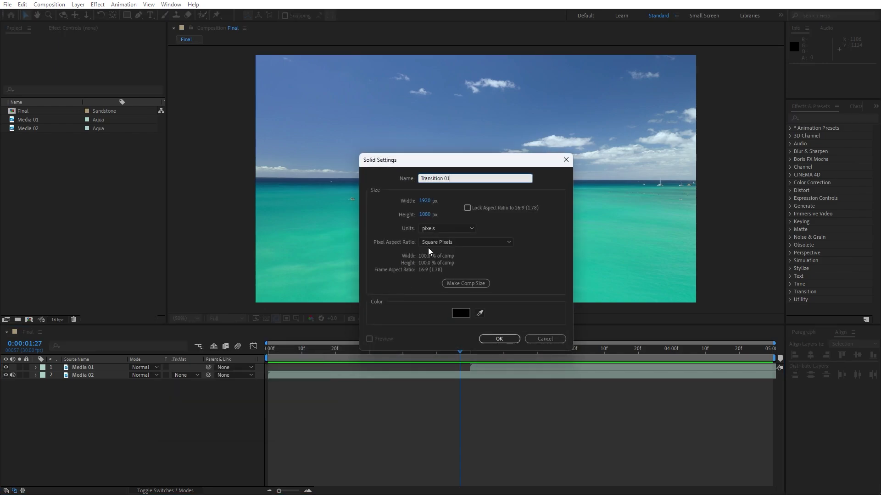
left_click(498, 339)
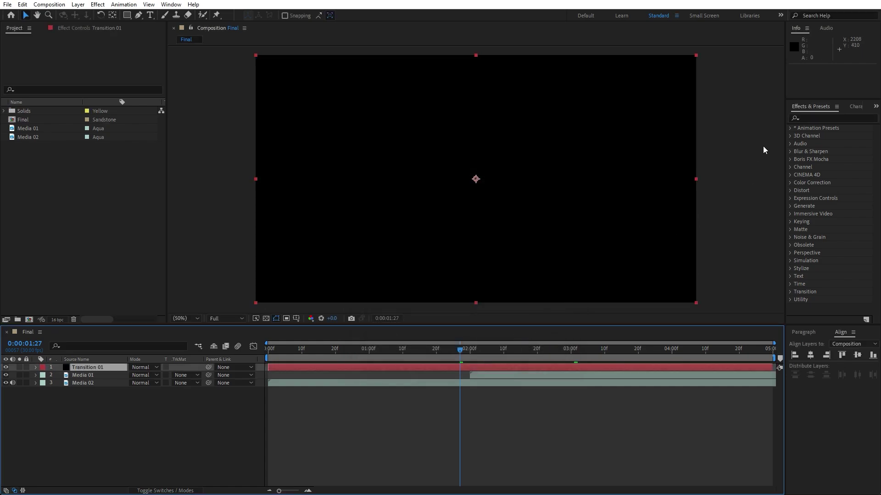
left_click(815, 116)
type("ramp")
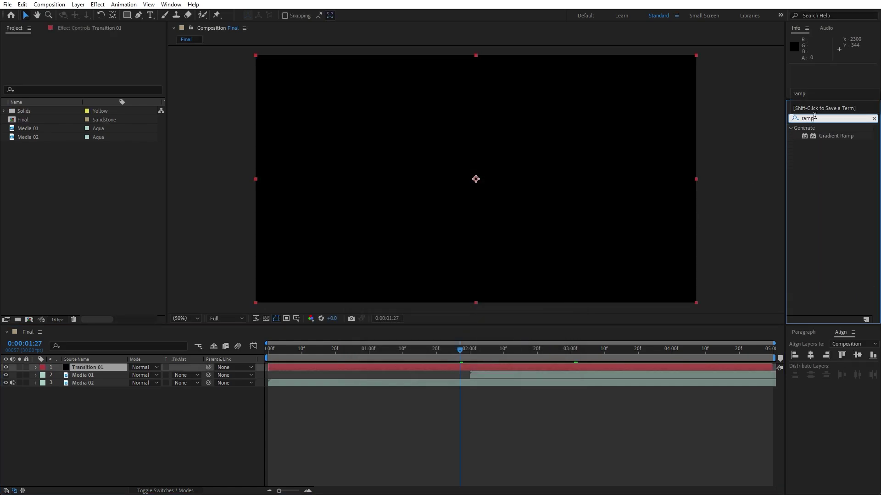
Apply Gradient Ramp to Transition 01, running from the bottom-left to the top-right corner
left_click_drag(836, 135, 120, 370)
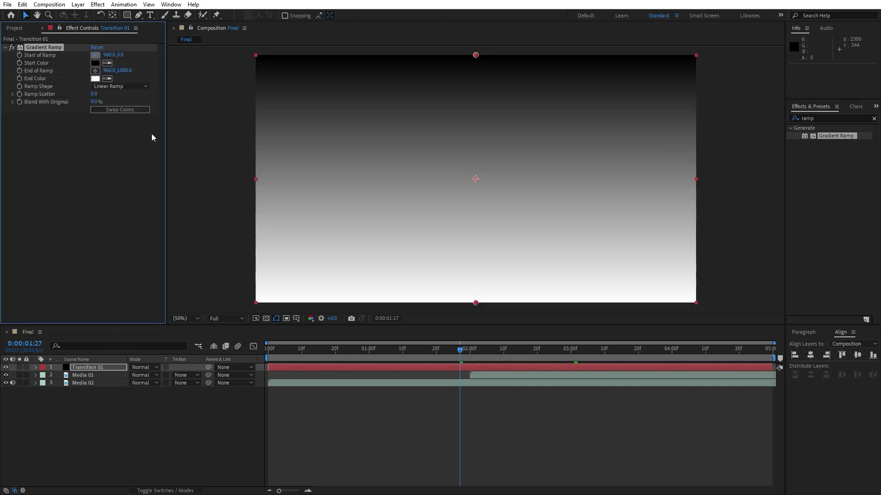
left_click(248, 303)
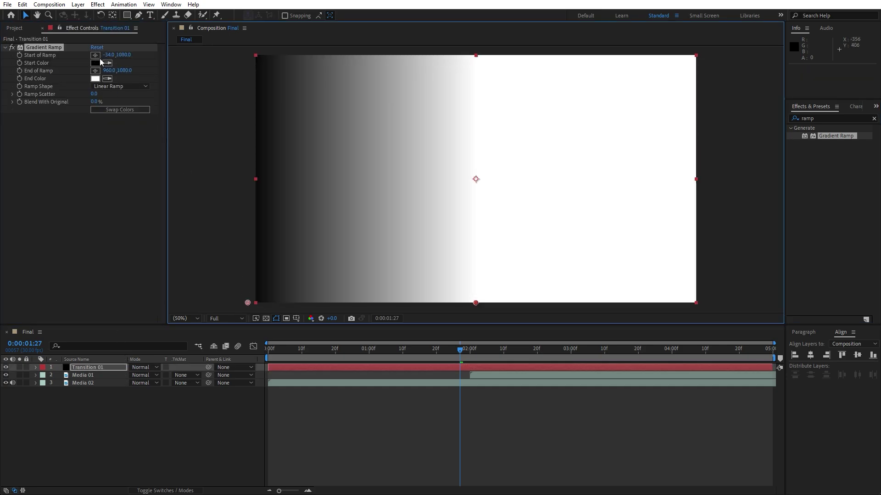
left_click(95, 71)
left_click(703, 57)
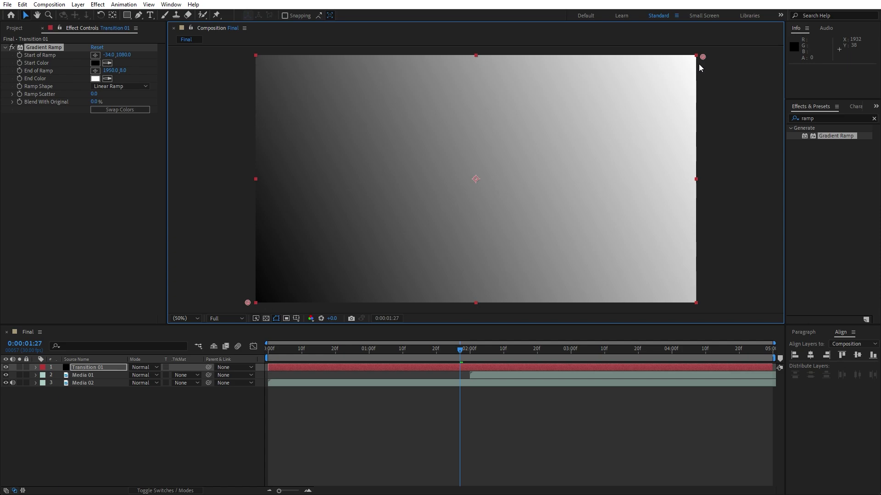
Set the ramp Start Color to deep blue 0005C2 and End Color to cyan 00EAFF
left_click(96, 64)
left_click(681, 356)
mouse_move(660, 359)
left_mouse_down()
mouse_move(671, 342)
mouse_move(682, 352)
left_mouse_up()
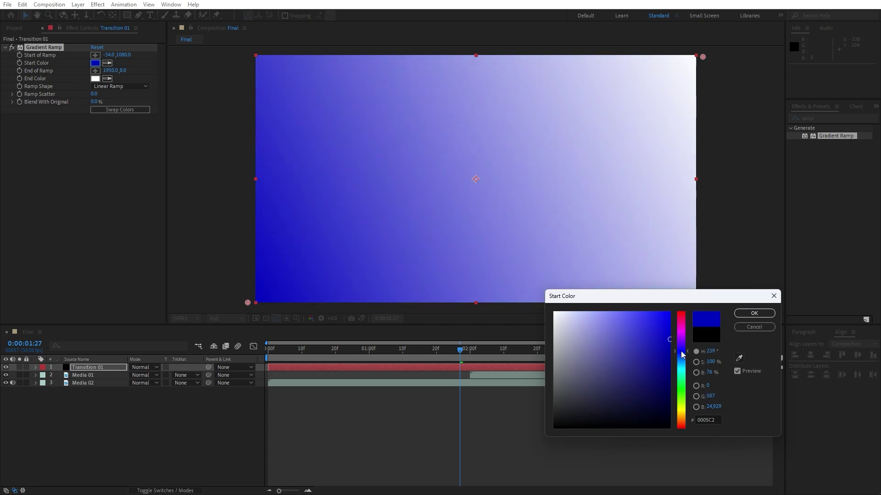
left_click(754, 313)
left_click(95, 79)
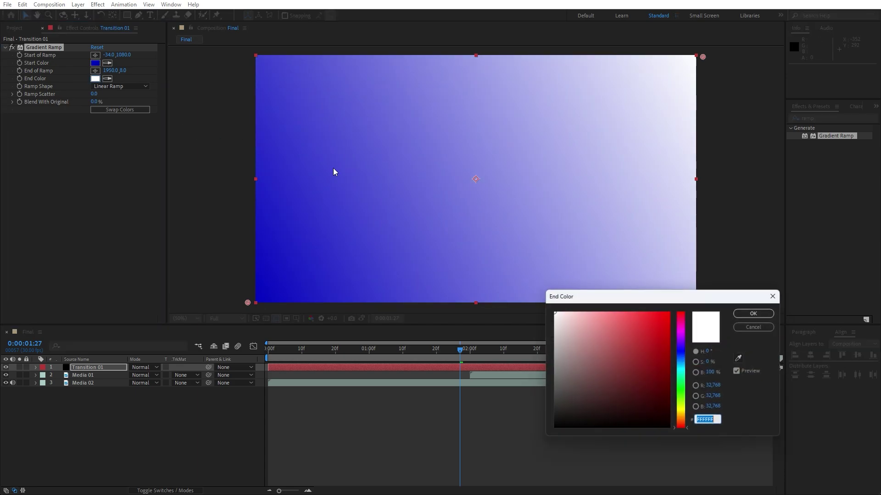
left_click(681, 368)
left_click_drag(670, 346, 687, 308)
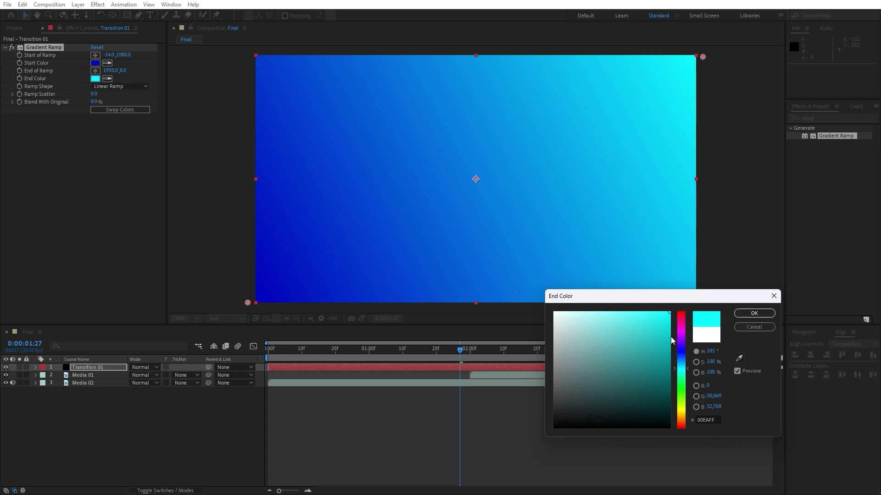
left_click(758, 314)
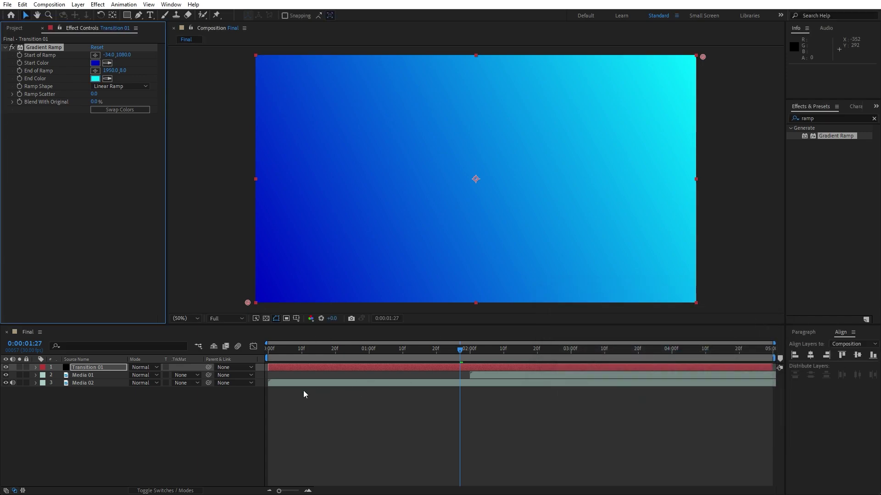
Apply CC Jaws to Transition 01 and key Completion at 100% at the composition start
left_click(831, 118)
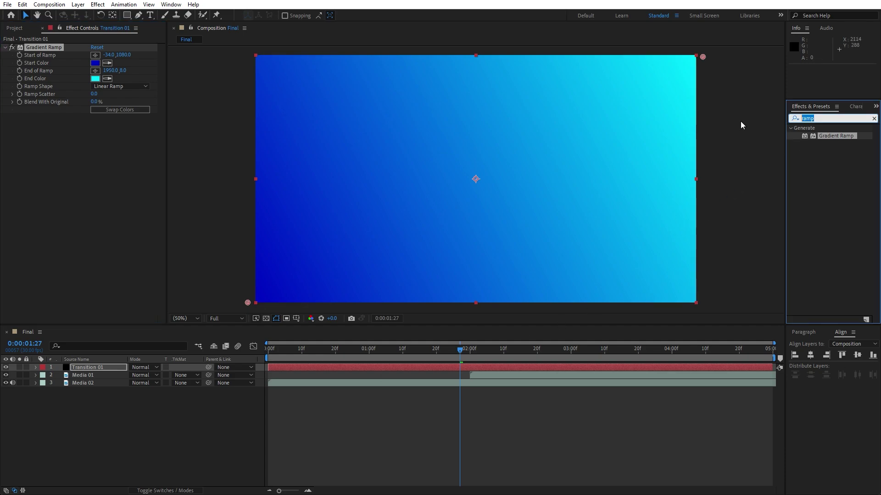
type("cc jaw")
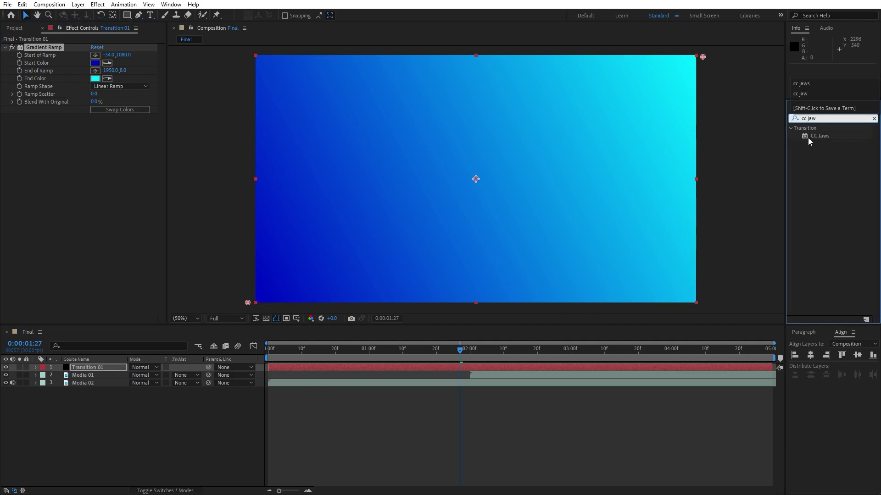
left_click_drag(808, 138, 104, 370)
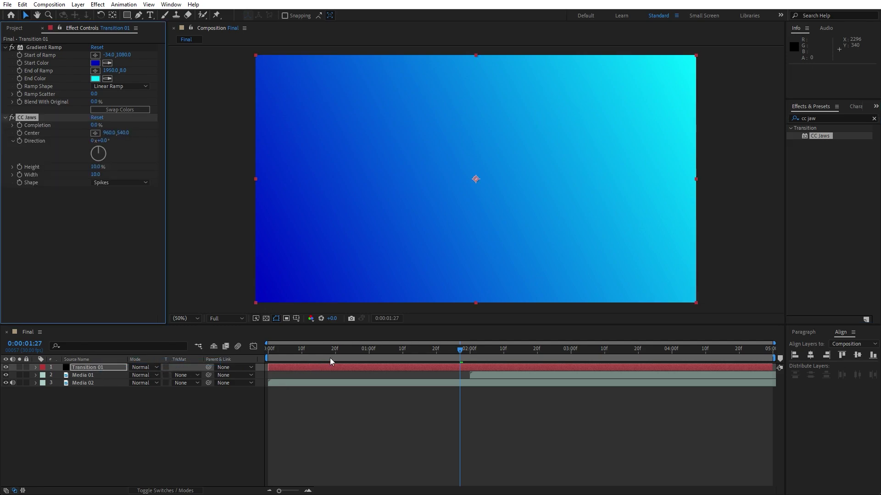
left_click_drag(356, 351, 263, 359)
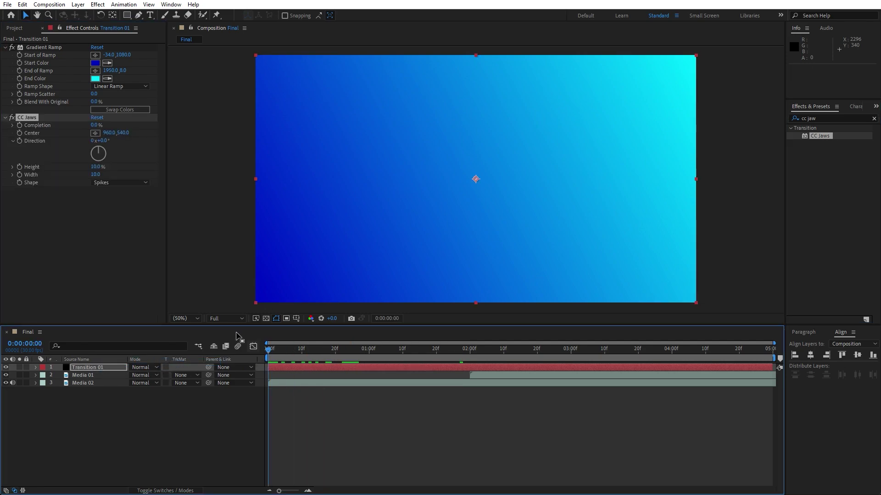
left_click(94, 126)
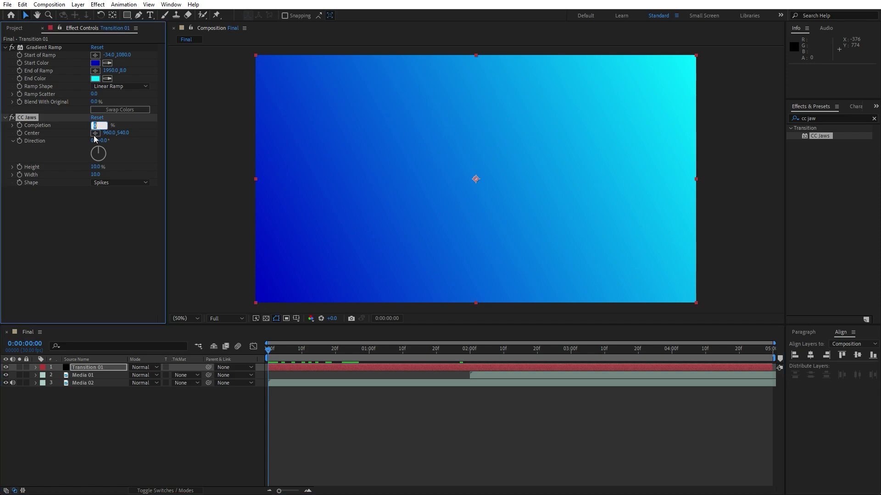
key("Return")
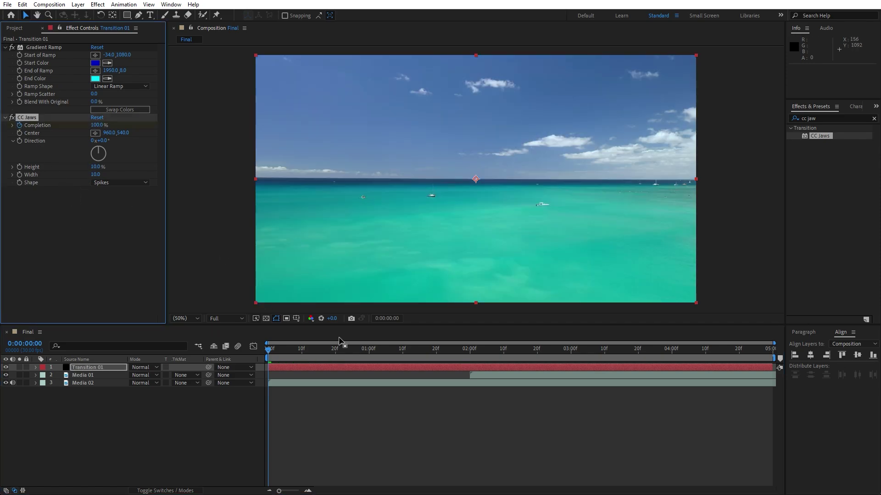
Key CC Jaws Completion at 0% at the one-second mark and reveal its keyframes
left_click_drag(280, 356, 370, 367)
left_click(95, 127)
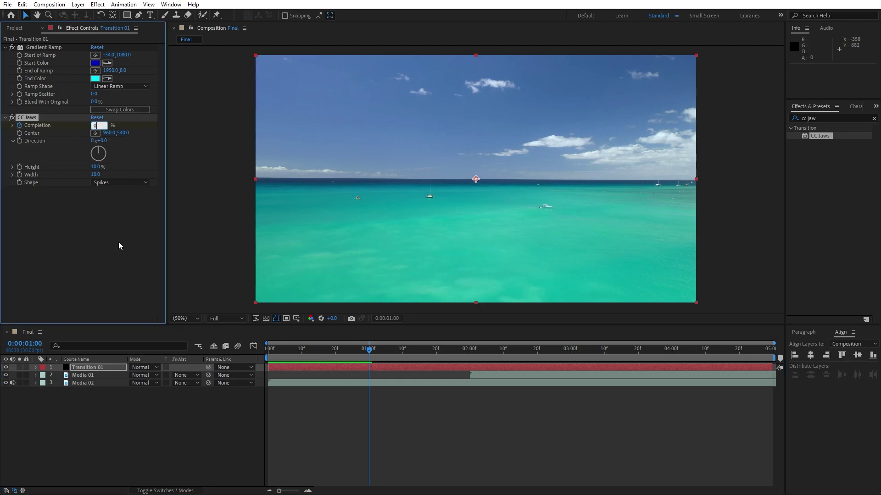
type("0")
key("Return")
left_click_drag(368, 352, 398, 356)
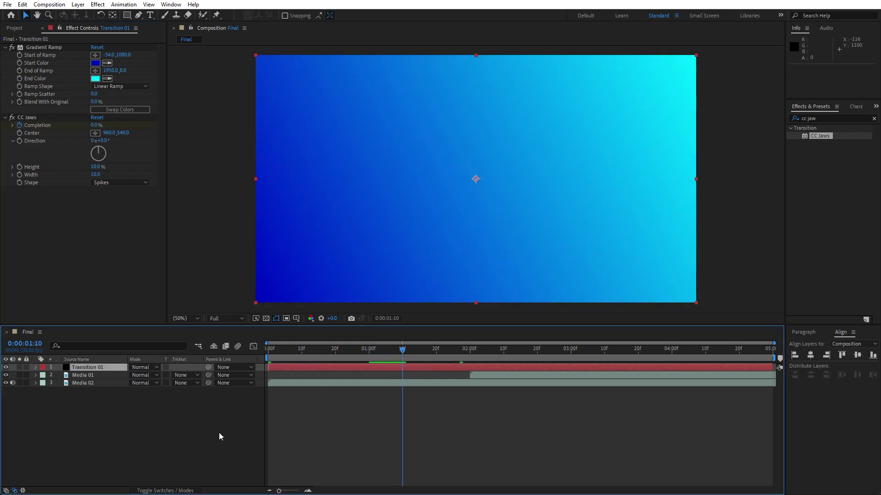
key("u")
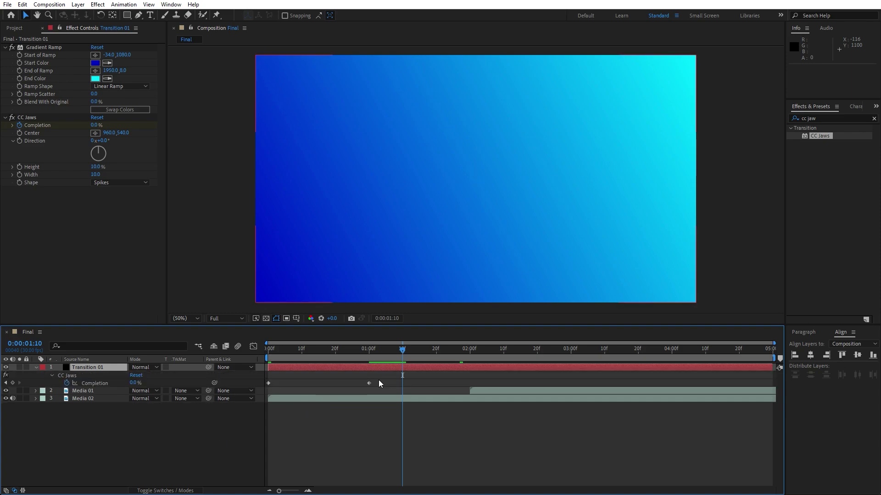
left_click(369, 383)
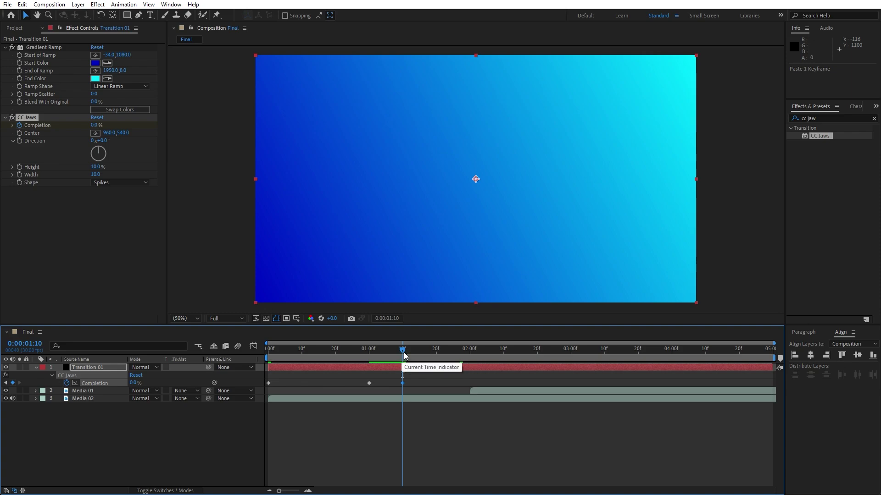
Key Completion back to 100% at 02:10 so the wipe reveals the clip underneath
left_click_drag(415, 359, 504, 360)
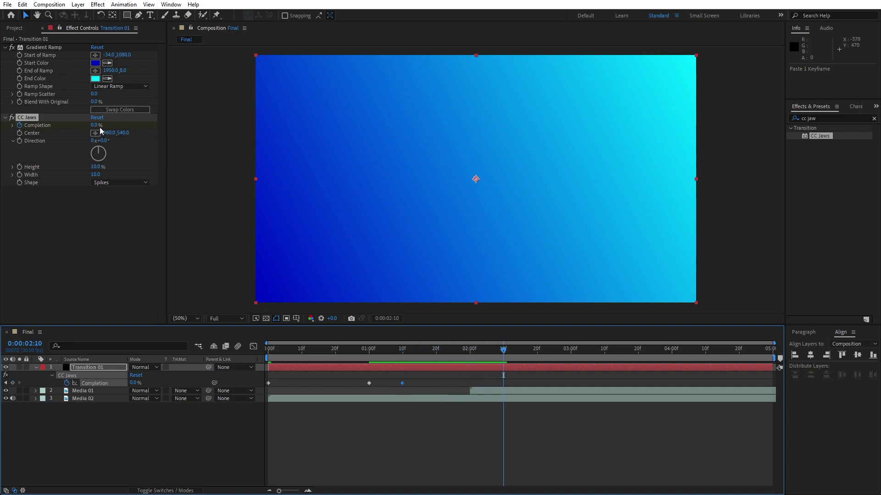
left_click(96, 125)
type("100")
key("Return")
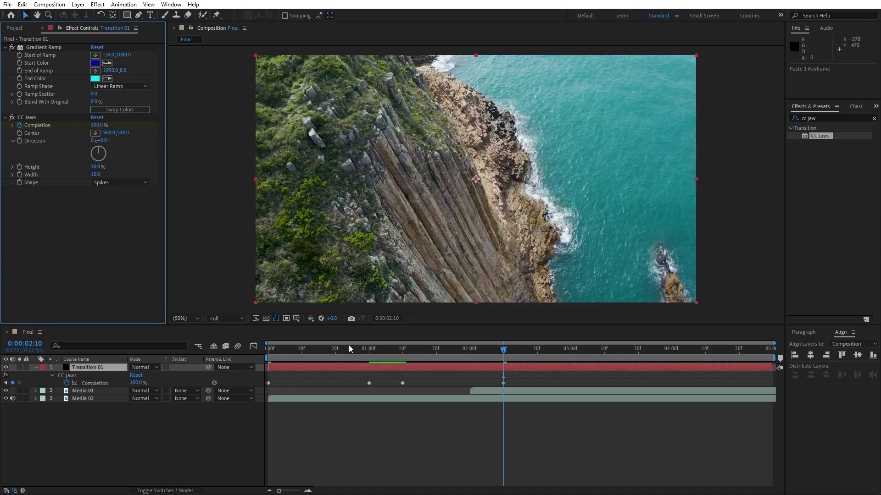
mouse_move(348, 351)
left_mouse_down()
mouse_move(360, 358)
mouse_move(317, 358)
mouse_move(338, 364)
left_mouse_up()
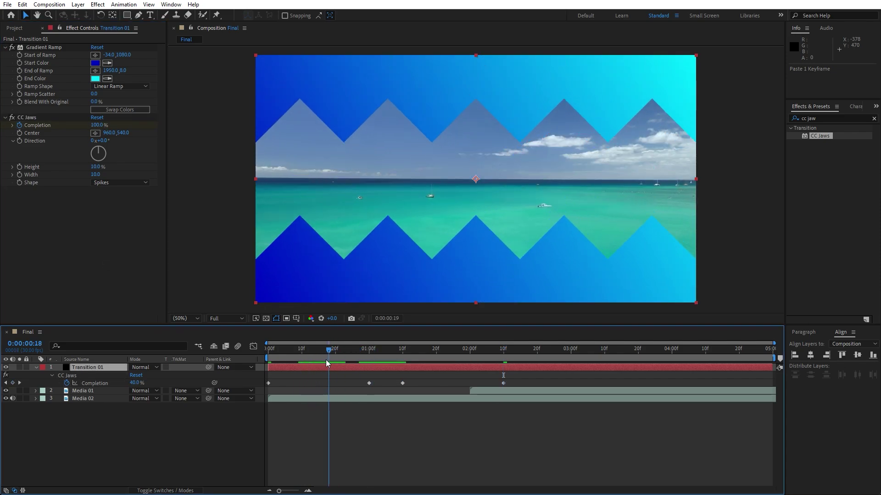
Set CC Jaws Direction to 45° and Height to 7%
left_click(102, 141)
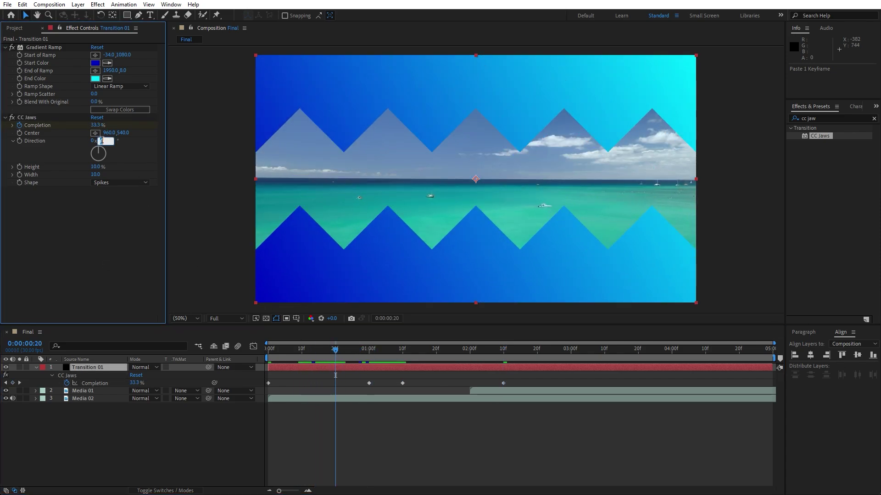
key("Return")
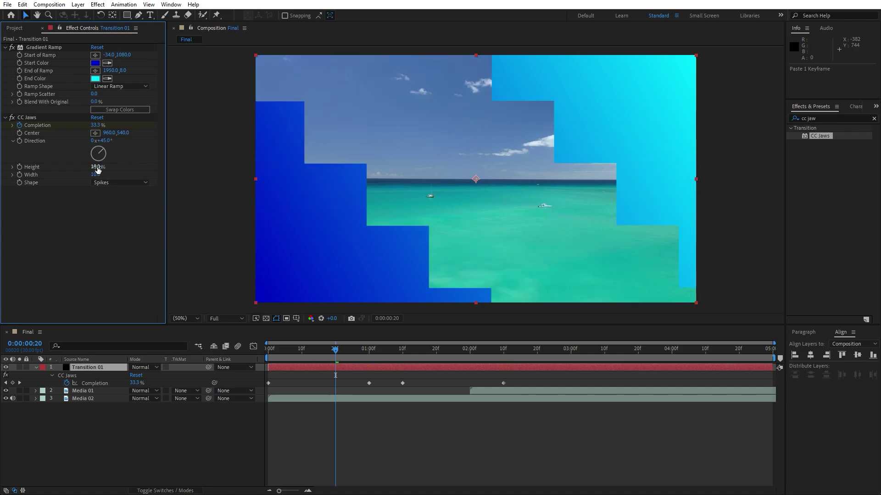
key("Return")
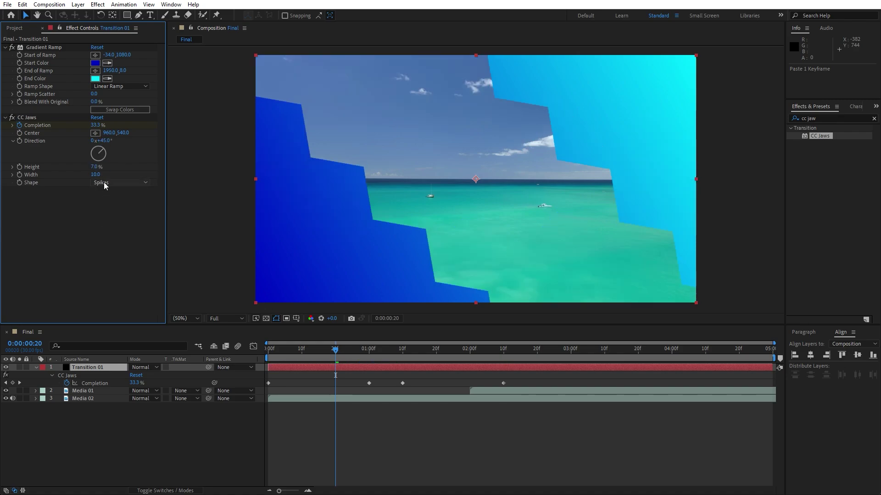
Choose the Waves jaw shape after trying RoboJaw and Block, then select all four Completion keyframes
left_click(112, 182)
left_click(110, 202)
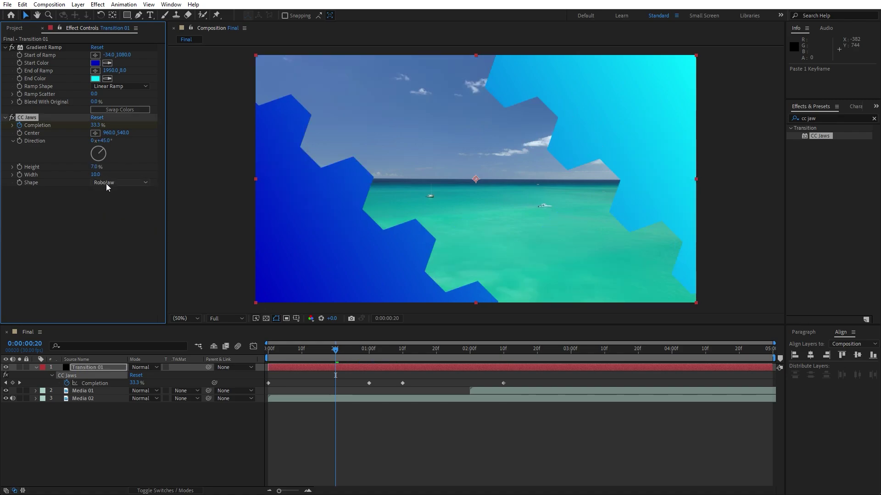
left_click(108, 183)
left_click(113, 212)
left_click(111, 183)
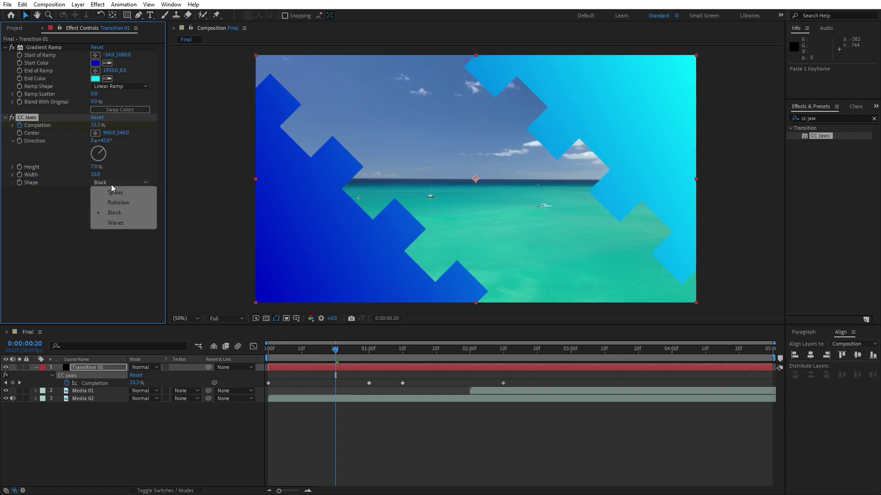
left_click(116, 223)
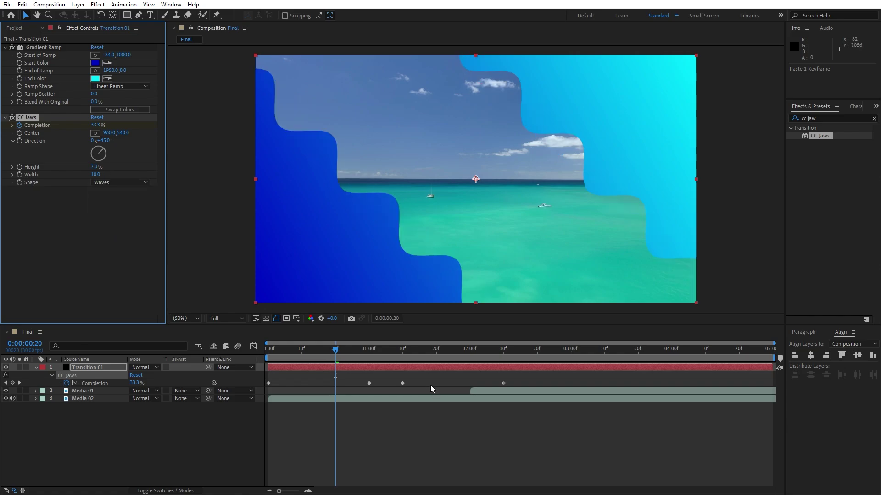
left_click_drag(412, 356, 296, 356)
left_click_drag(551, 381, 243, 403)
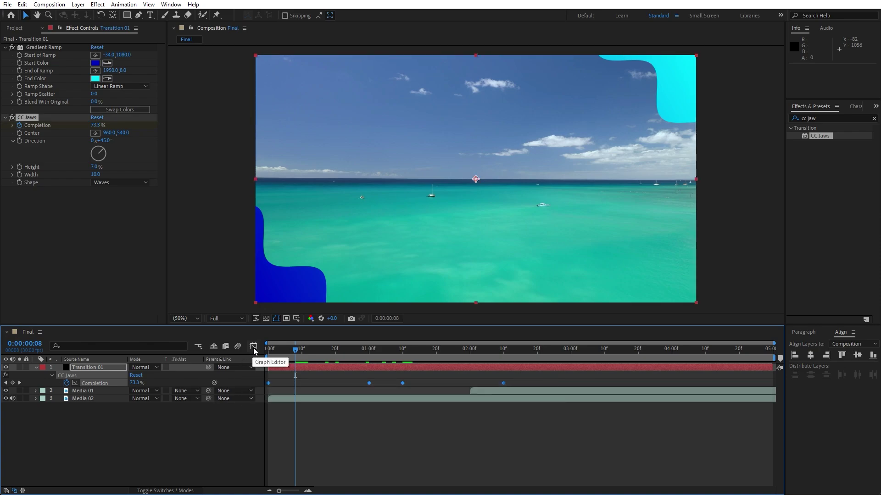
Easy Ease the Completion keyframes, drag their speed influence to 100% in the Graph Editor, and preview
key("F9")
left_click(253, 347)
left_click_drag(395, 390, 314, 421)
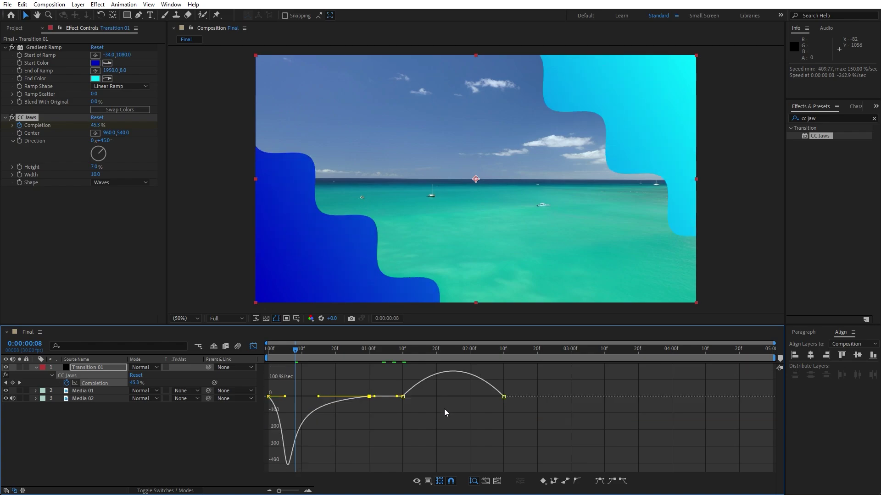
left_click_drag(429, 387, 461, 397)
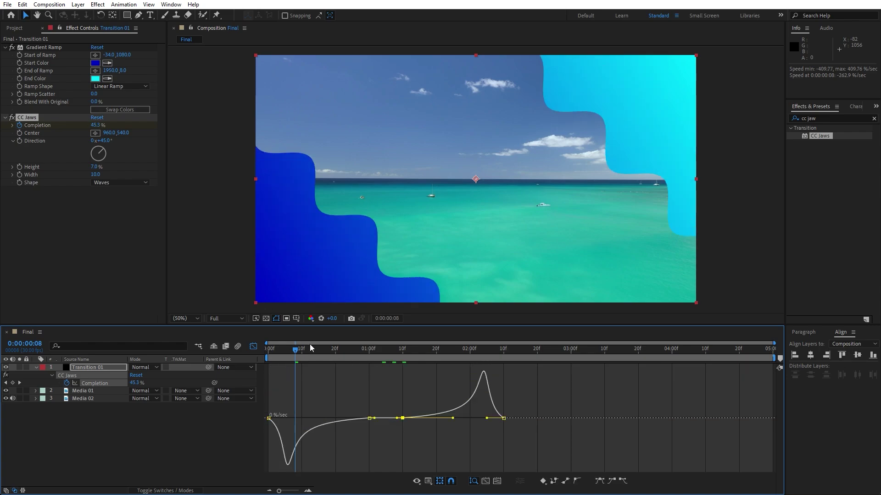
left_click(253, 347)
key("space")
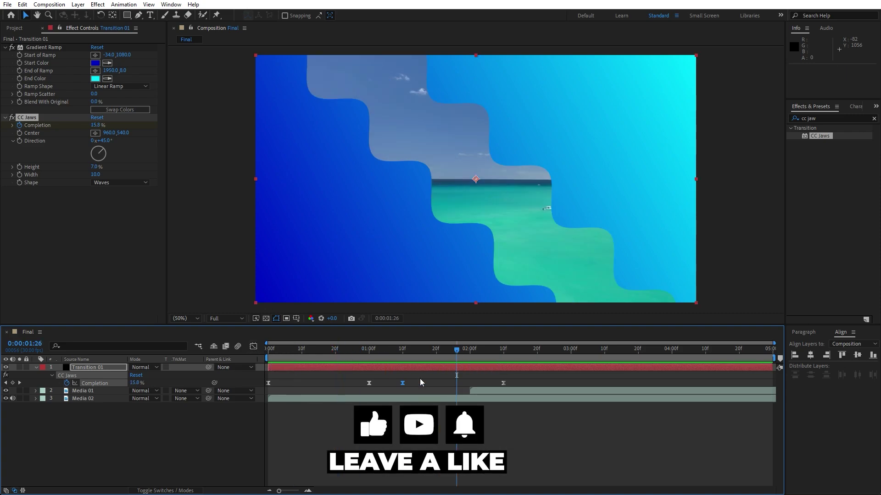
Add a Stroke layer style to Transition 01 and set its colour to white FFFFFF
right_click(89, 367)
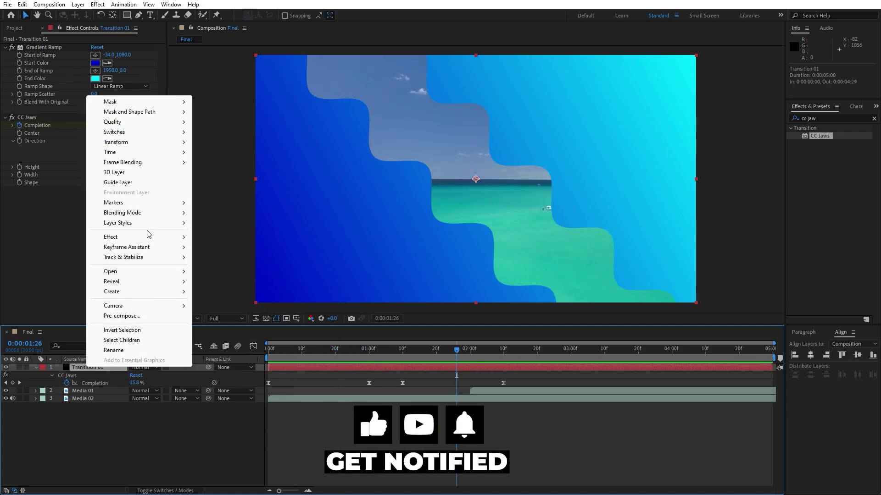
mouse_move(147, 224)
left_click(240, 337)
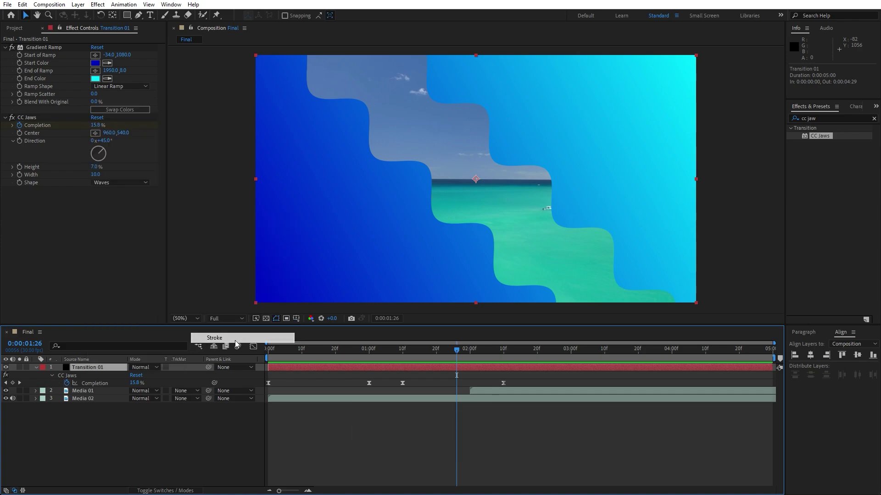
left_click(51, 407)
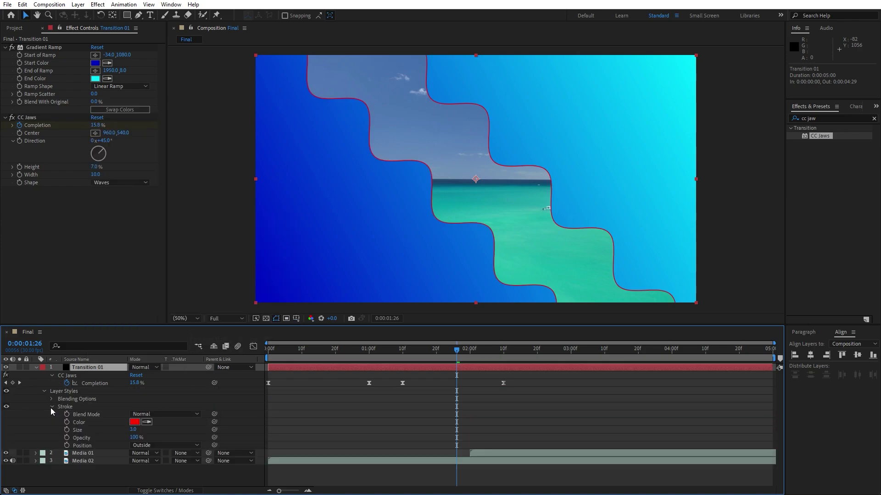
left_click(134, 422)
left_click(554, 313)
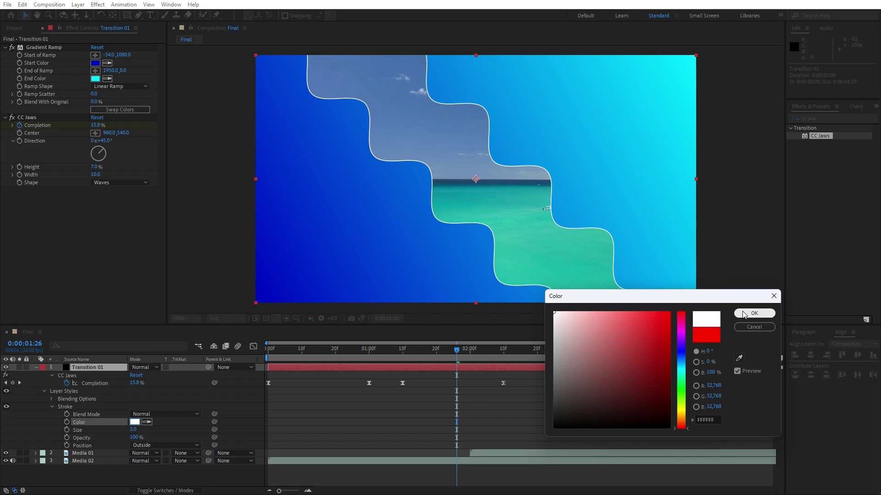
left_click(744, 314)
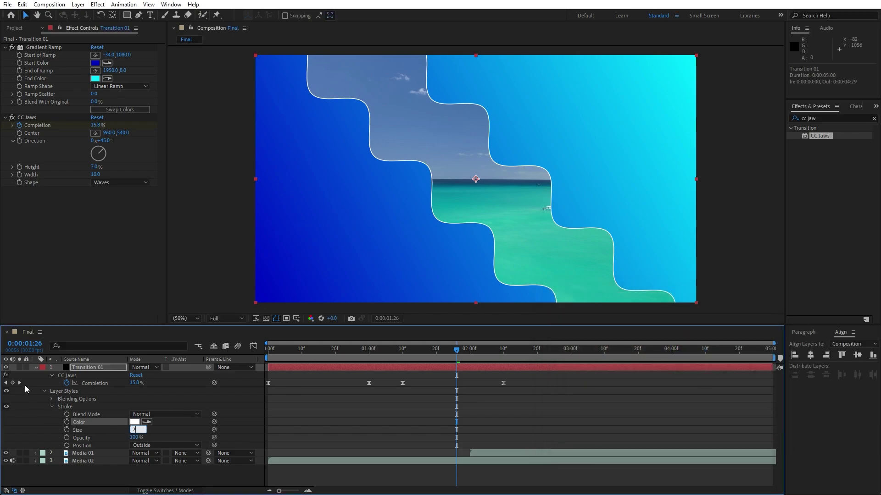
left_click(35, 367)
left_click(73, 425)
Duplicate Transition 01 and rename the copy Transition 02
left_click(398, 352)
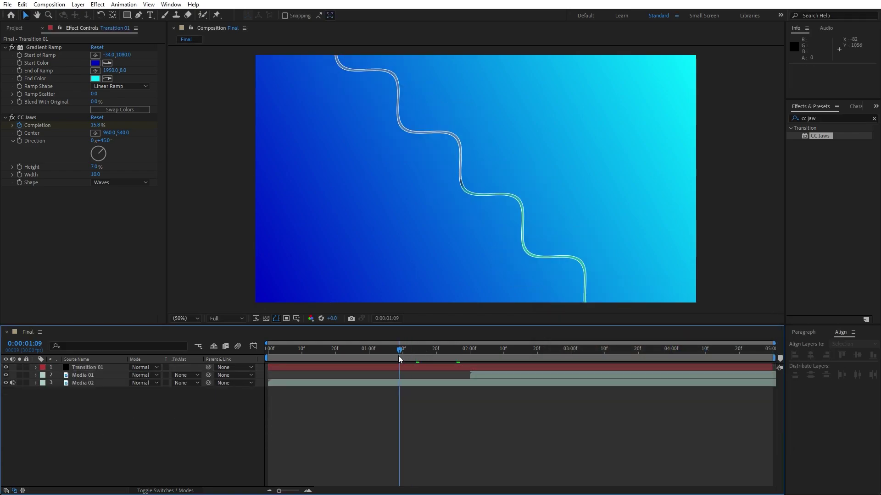
left_click(87, 367)
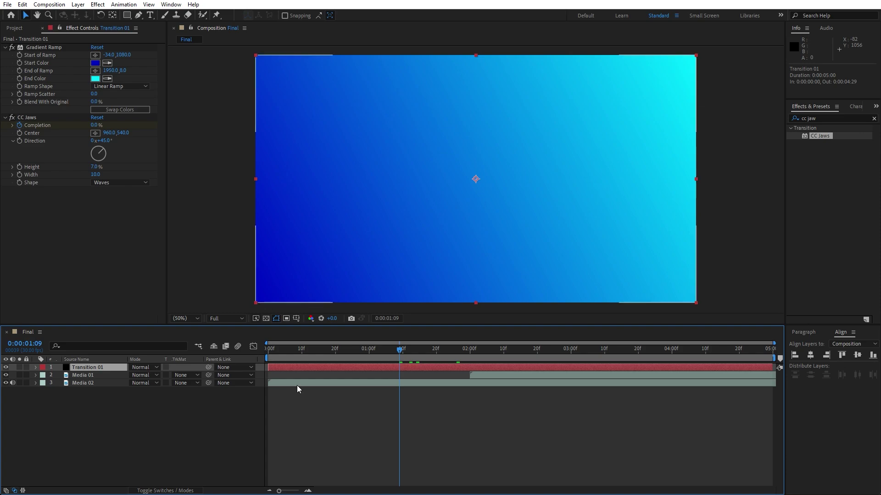
key("ctrl+d")
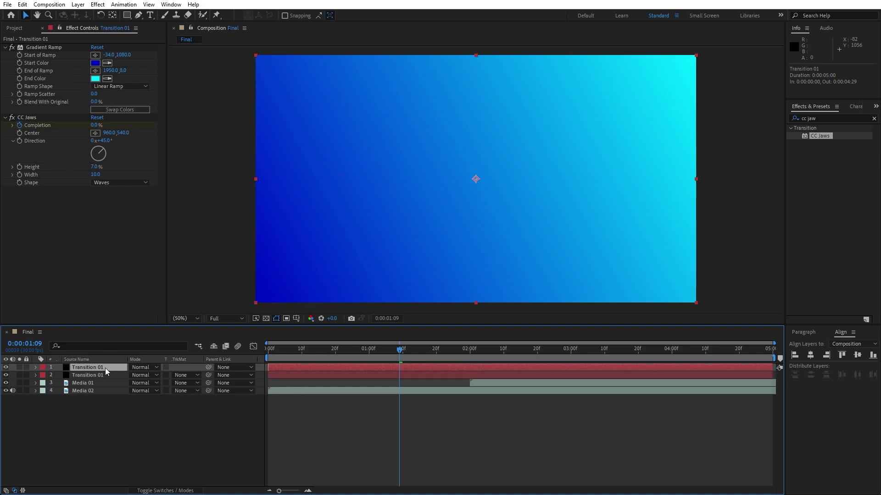
key("Return")
key("BackSpace")
type("2")
key("Return")
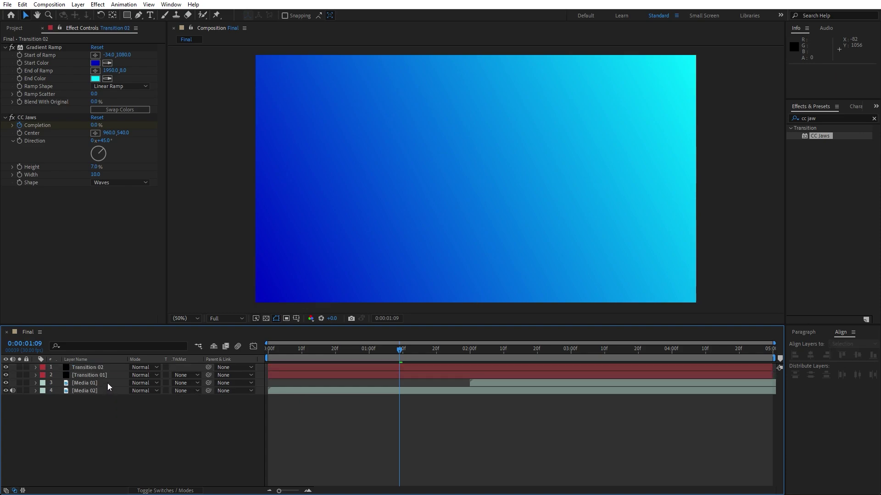
Delay Transition 02's first Completion keyframe and move its last keyframe slightly earlier
left_click(107, 375)
left_click(101, 367, "ctrl")
key("u")
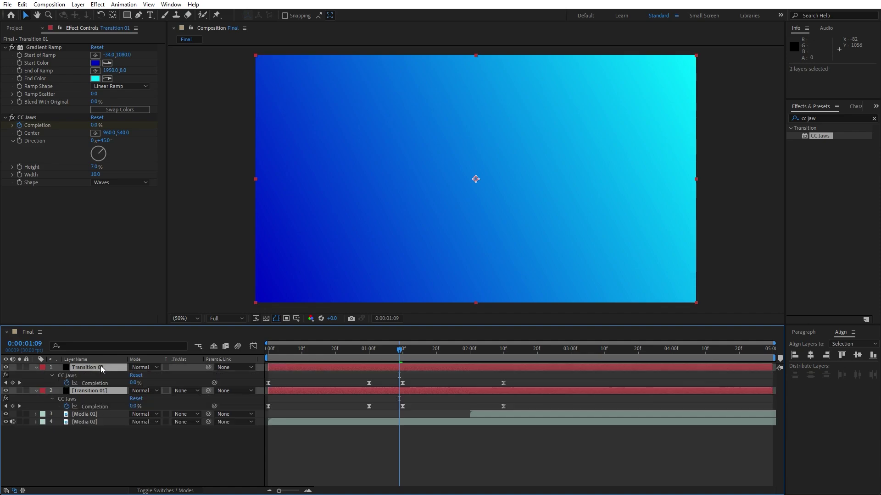
left_click(195, 459)
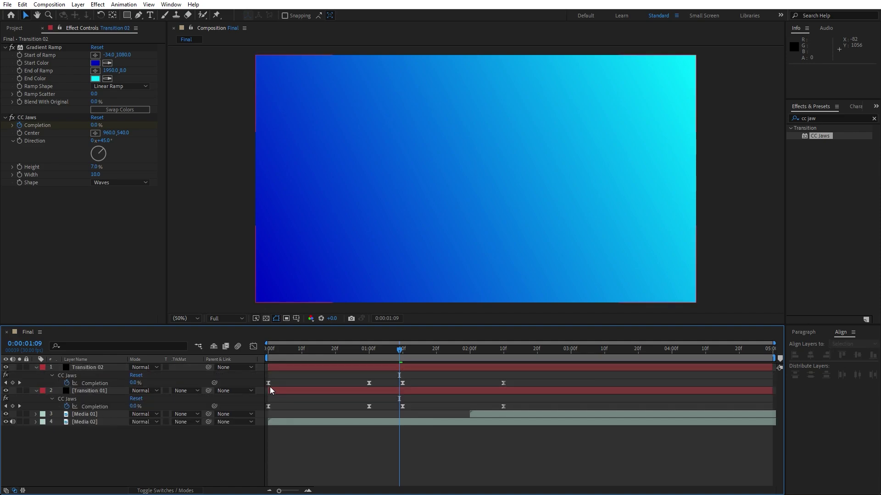
left_click_drag(268, 383, 285, 387)
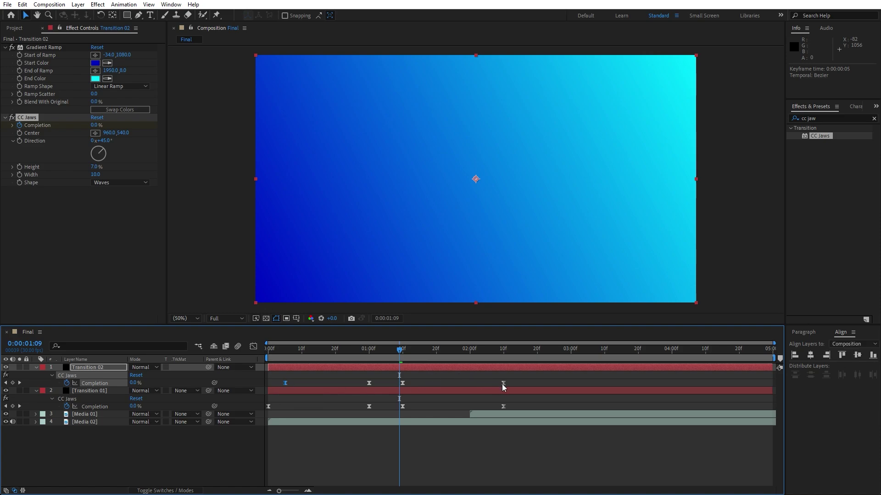
left_click_drag(495, 383, 490, 383)
left_click(98, 438)
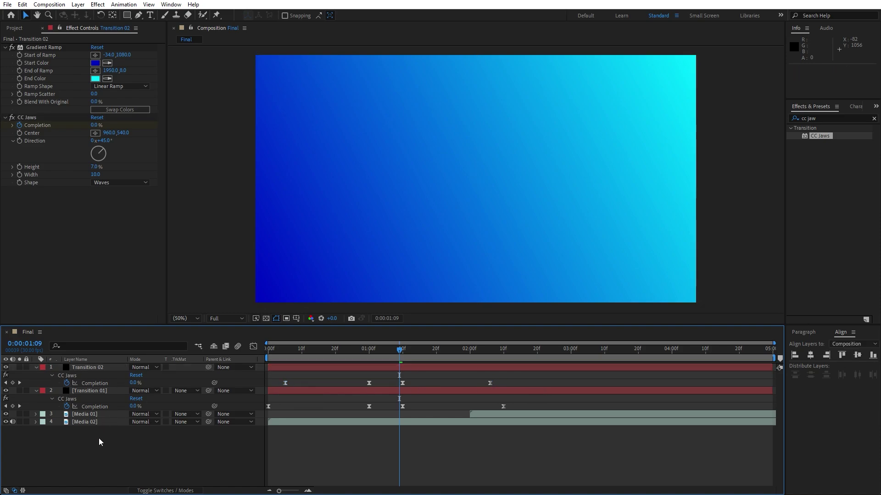
Set Transition 02's gradient Start Color to white
left_click(98, 367)
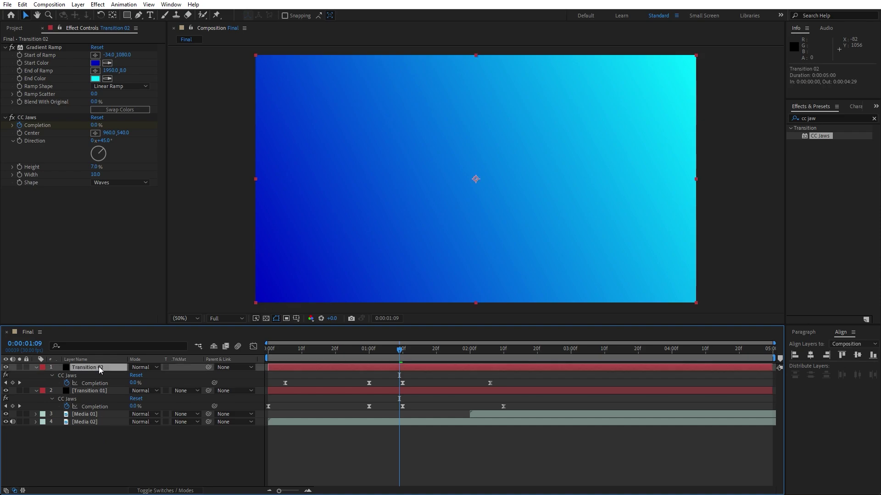
left_click(98, 64)
left_click_drag(586, 344, 526, 299)
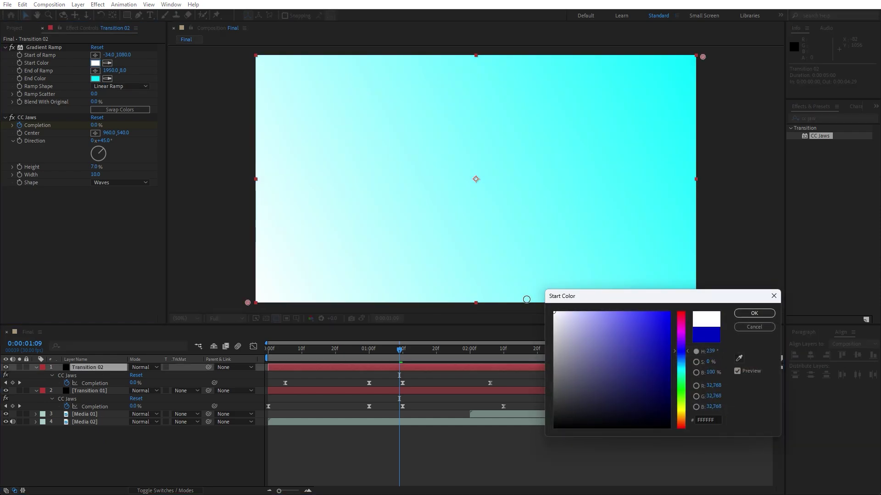
left_click(749, 316)
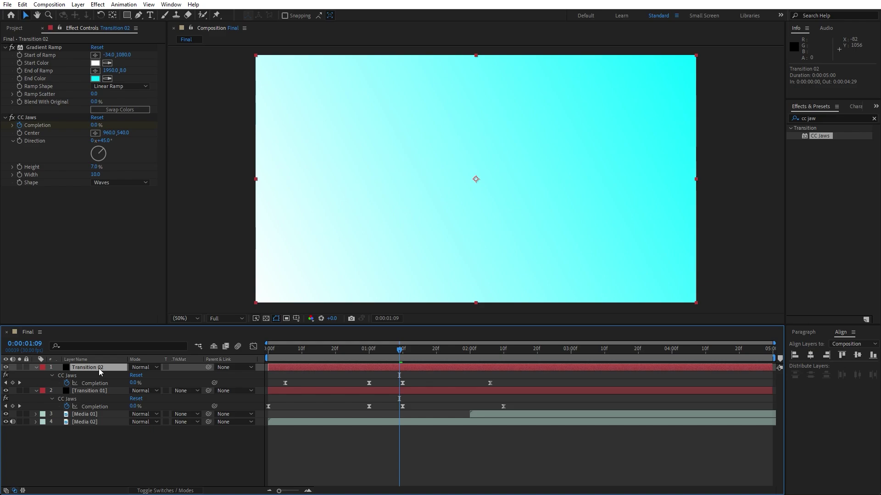
Duplicate it as Transition 03 and stagger its Completion keyframes further, ending at 2:01
key("ctrl+d")
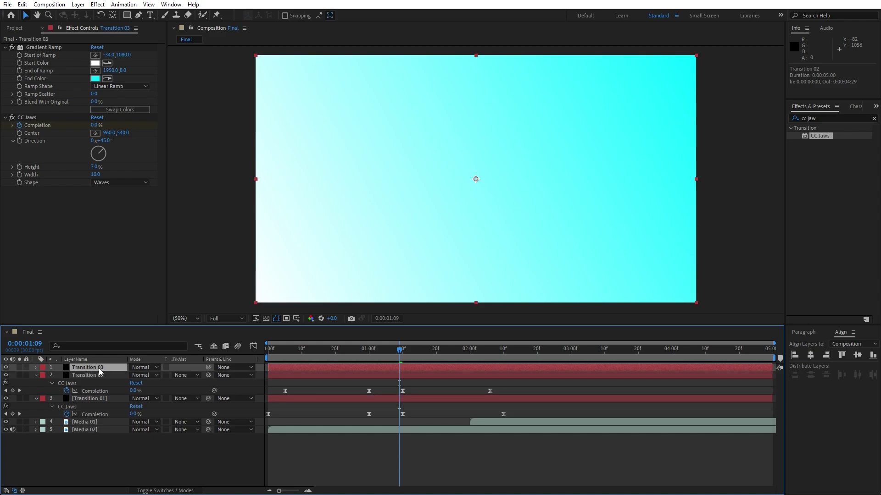
key("u")
left_click_drag(286, 383, 302, 383)
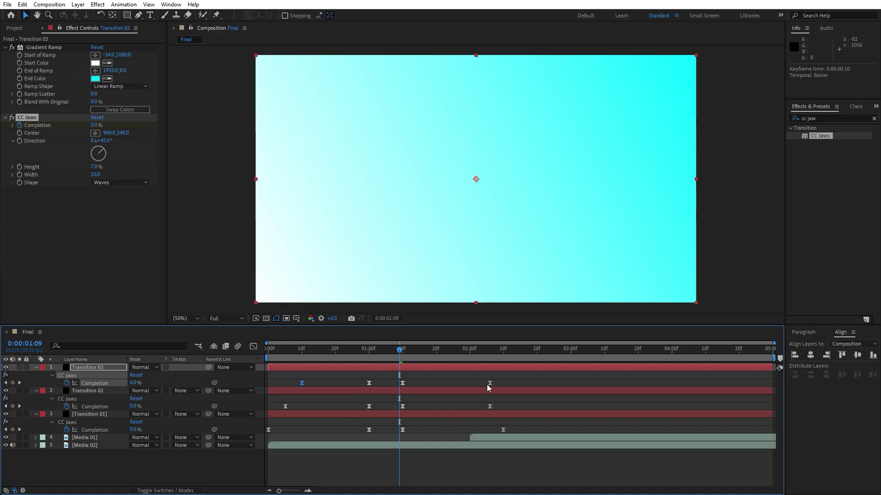
left_click_drag(490, 383, 473, 383)
left_click(85, 368)
Give Transition 03 a blue Start Color, swap the gradient colours, and preview
left_click(95, 63)
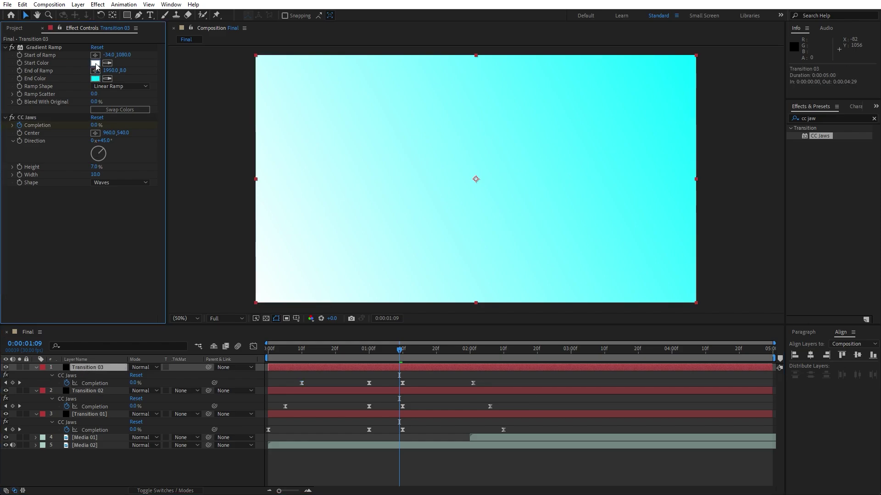
left_click(681, 360)
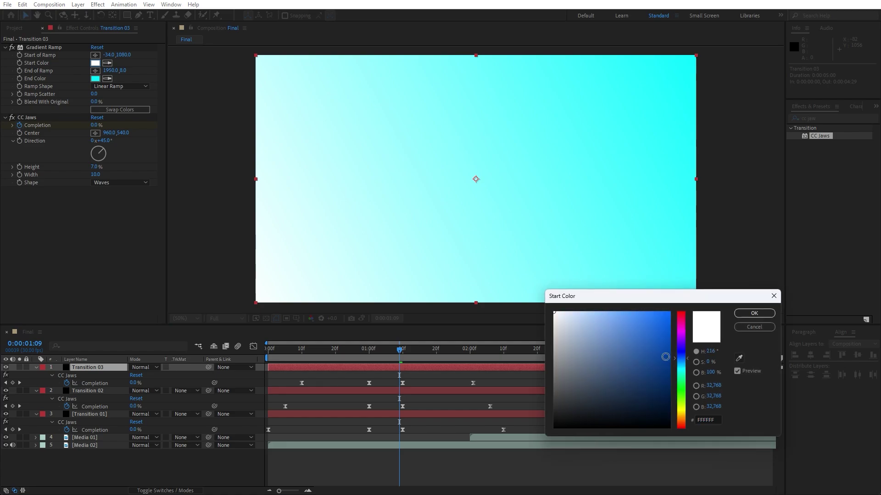
left_click(666, 323)
left_click(754, 313)
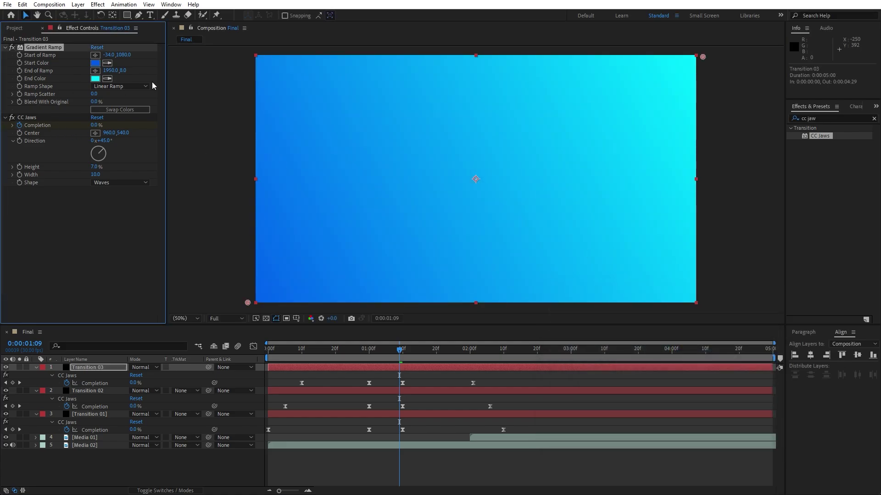
left_click(119, 111)
left_click(203, 463)
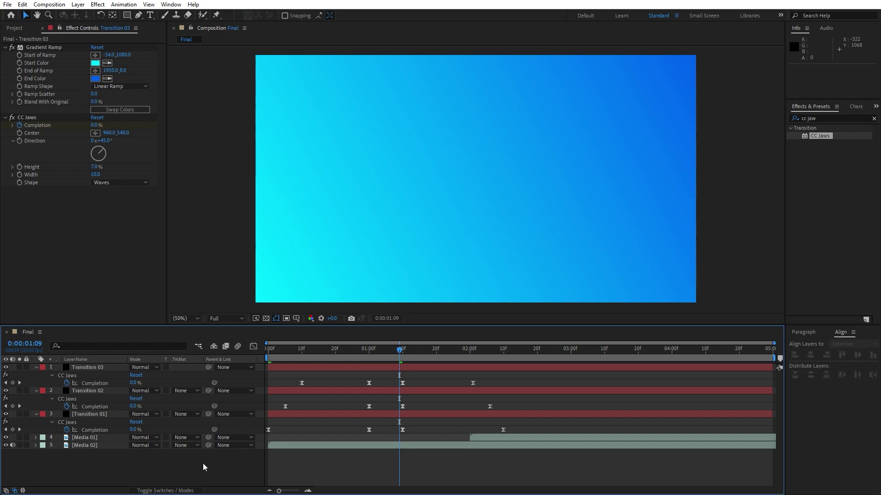
key("space")
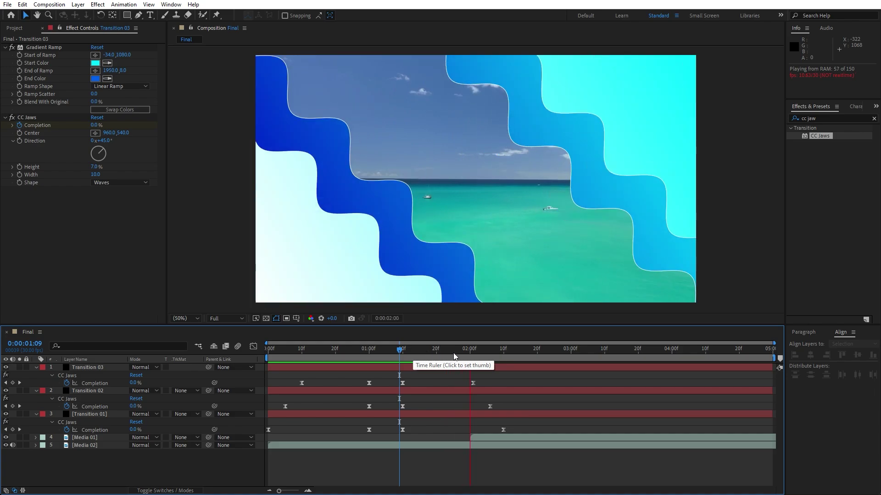
Slide the Media 01 clip earlier to around 01:10 and preview the wipe from 00:25
left_click(450, 351)
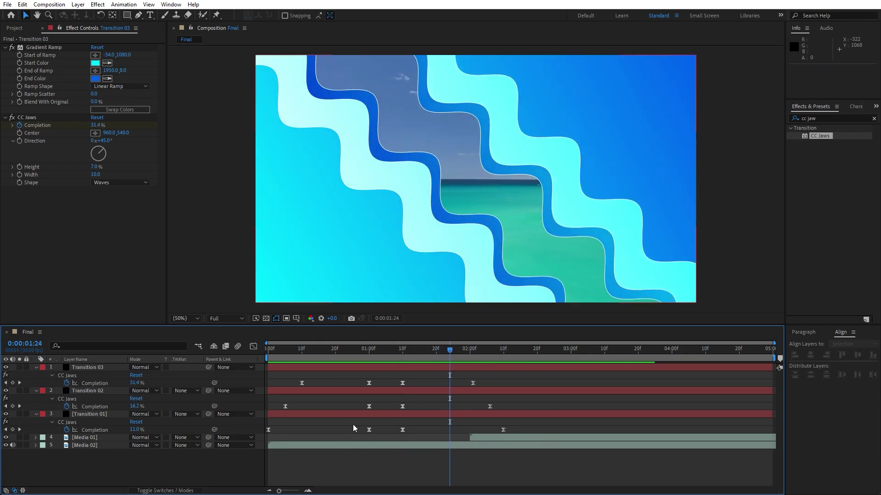
left_click_drag(501, 438, 410, 442)
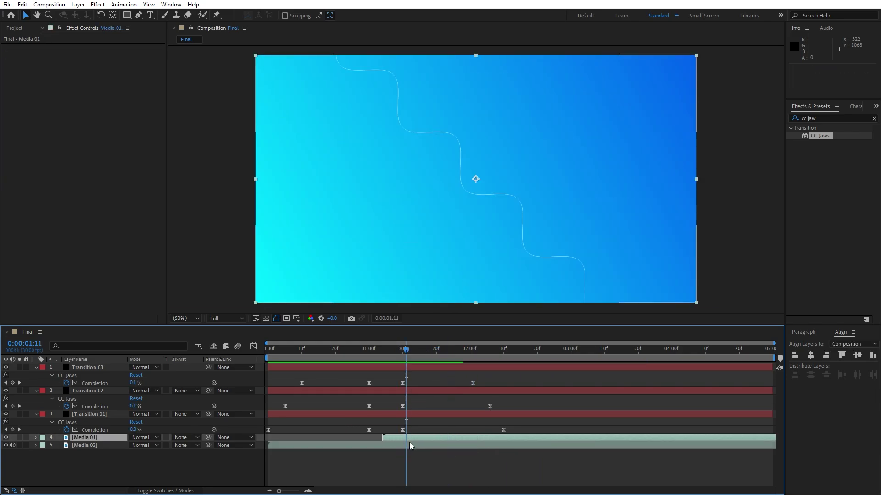
left_click_drag(406, 350, 350, 355)
key("space")
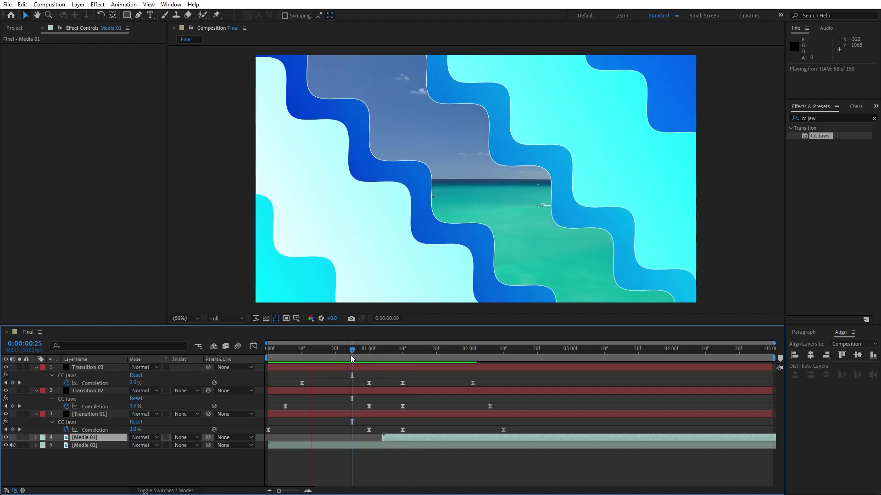
left_click(406, 359)
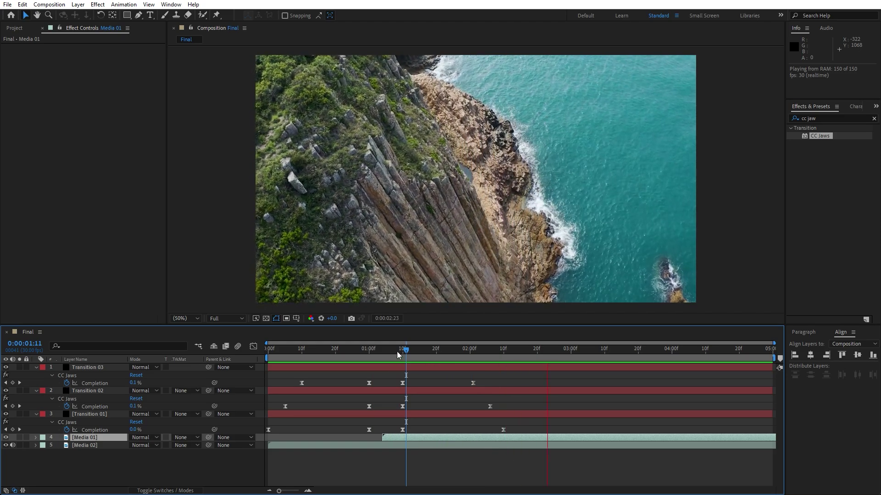
left_click(398, 351)
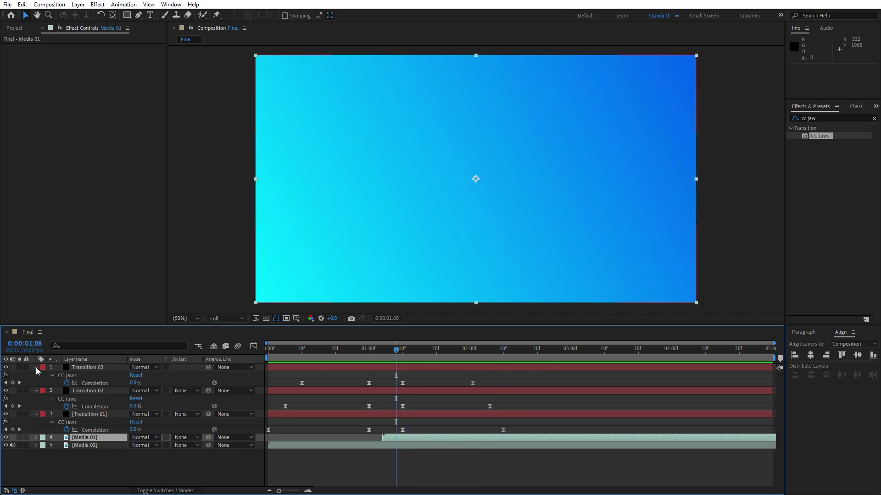
left_click(36, 367)
Collapse and select Transition 01–03, pre-compose them as 'TR', and scrub through the transition
left_click(36, 375)
left_click(37, 383)
left_click(94, 383)
left_click(95, 368, "shift")
right_click(95, 368)
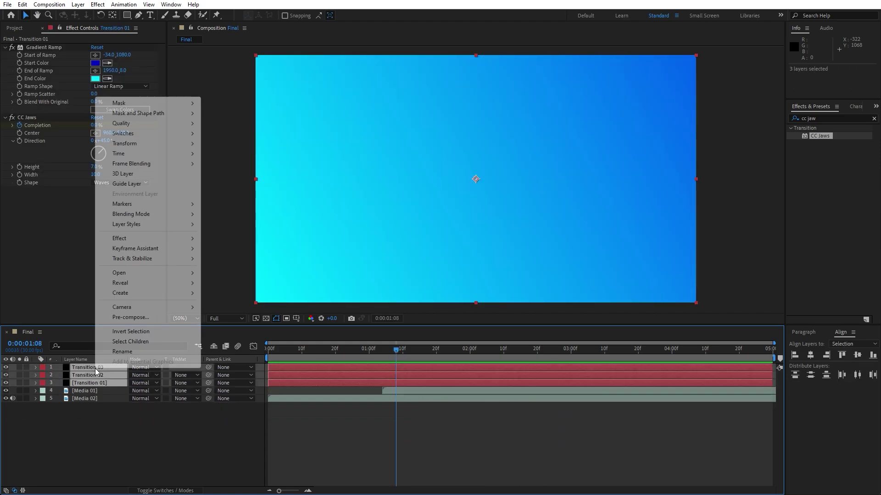
left_click(143, 317)
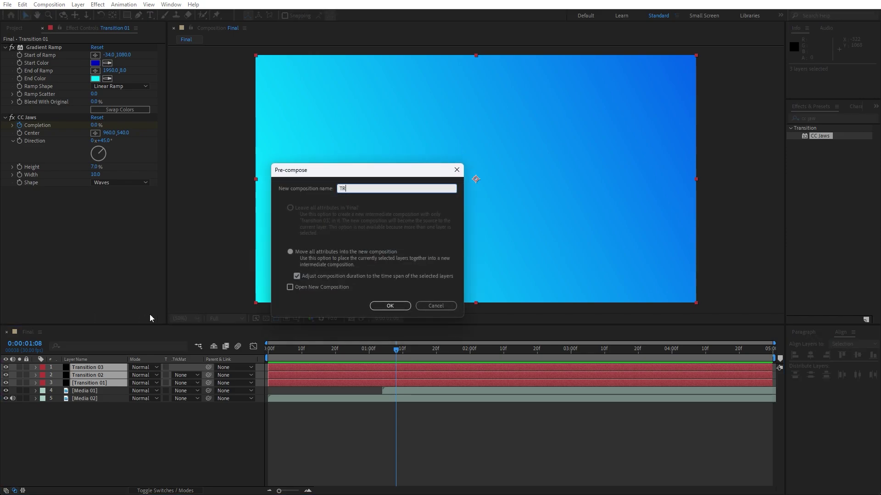
type("TR")
left_click(391, 306)
left_click(382, 352)
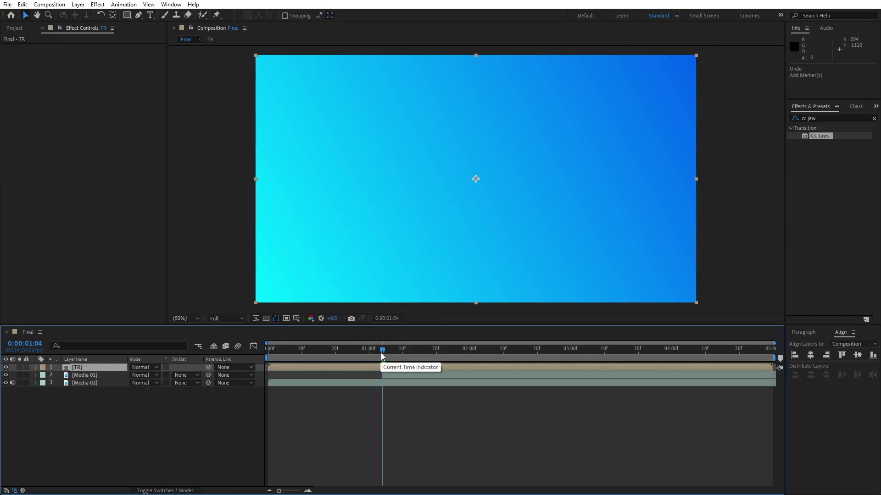
mouse_move(384, 355)
left_mouse_down()
mouse_move(342, 351)
mouse_move(392, 356)
left_mouse_up()
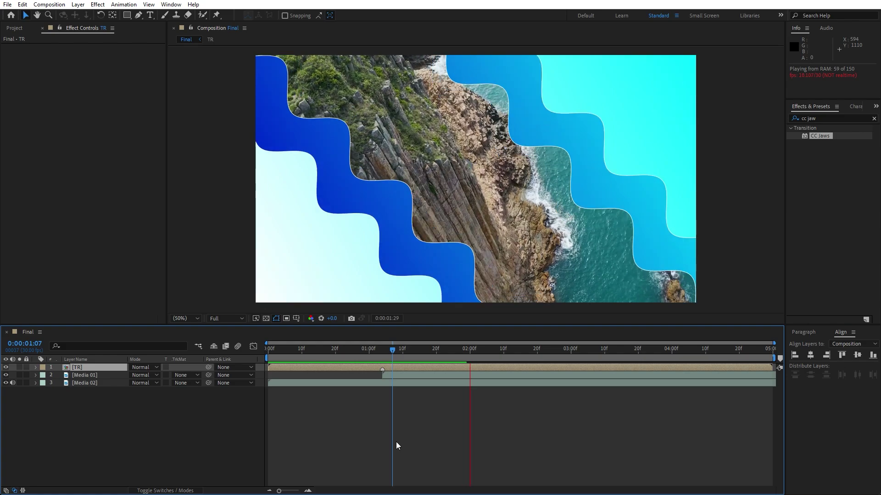
left_click(428, 355)
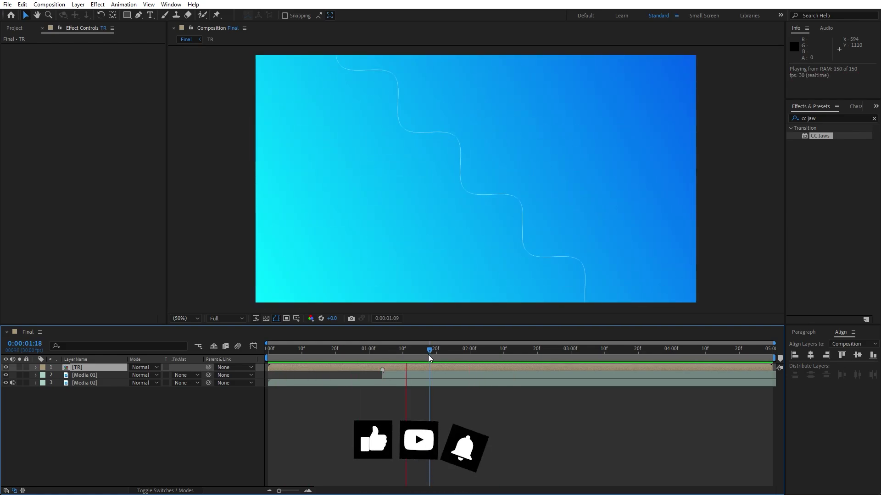